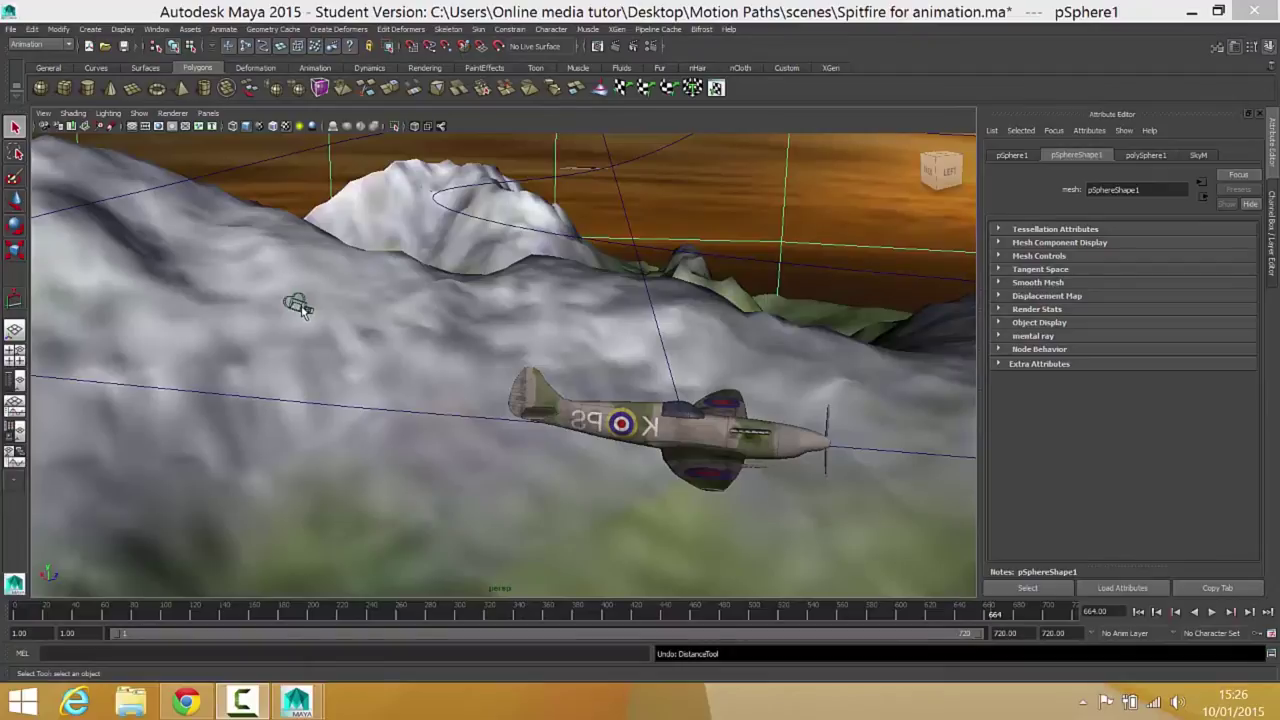
Measure from camera2 to the Spitfire with the Distance Tool, reading 71.680.
{"action": "left_click", "coordinate": [300, 306]}
{"action": "left_click", "coordinate": [678, 426]}
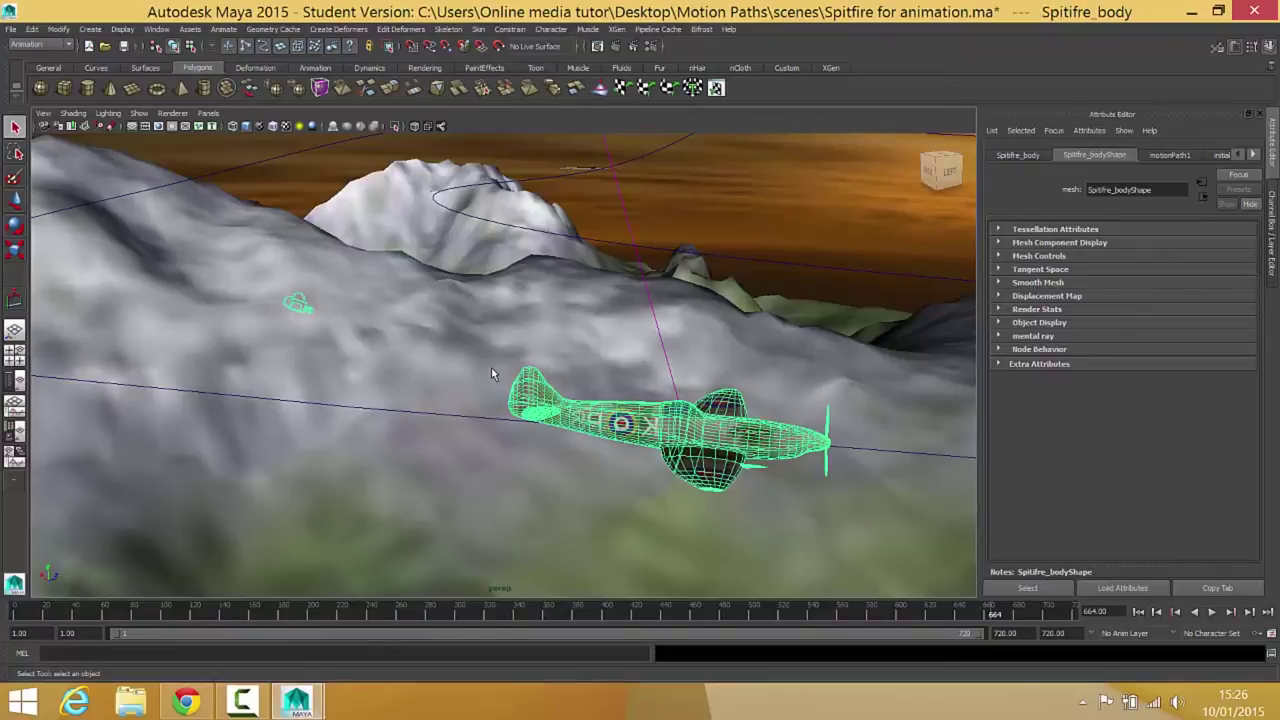
{"action": "left_click", "coordinate": [295, 304]}
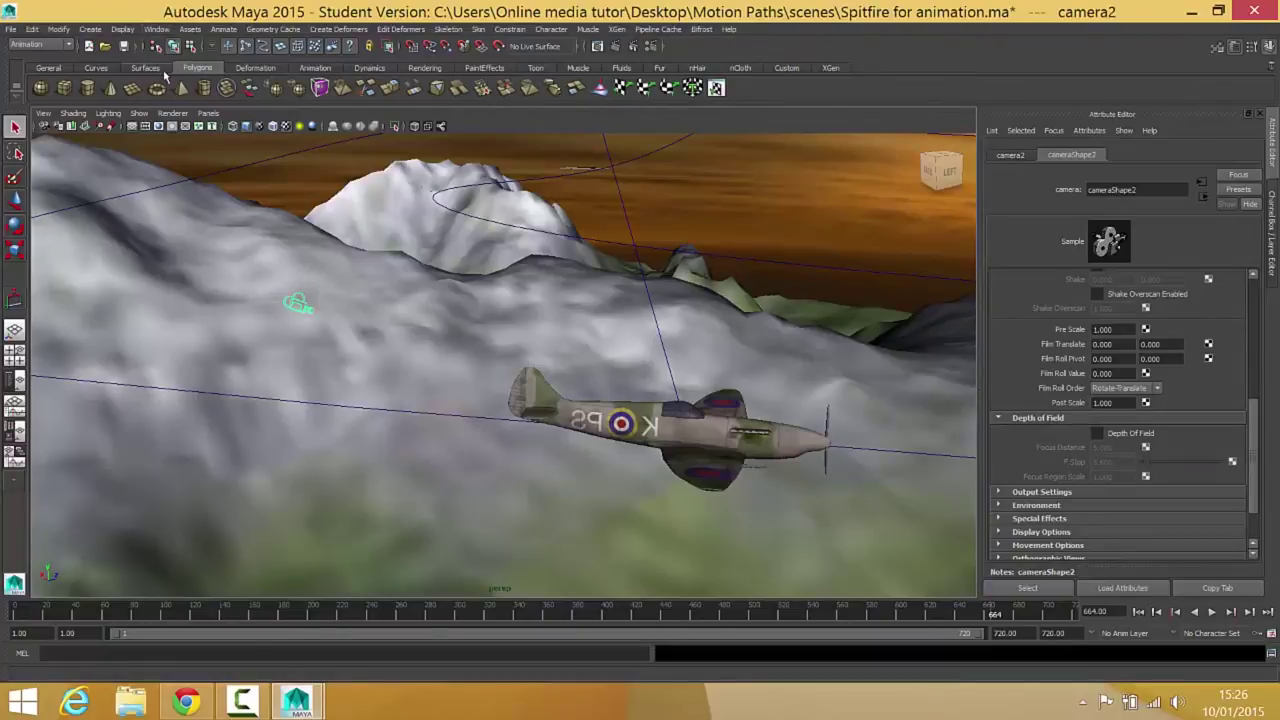
{"action": "left_click", "coordinate": [90, 29]}
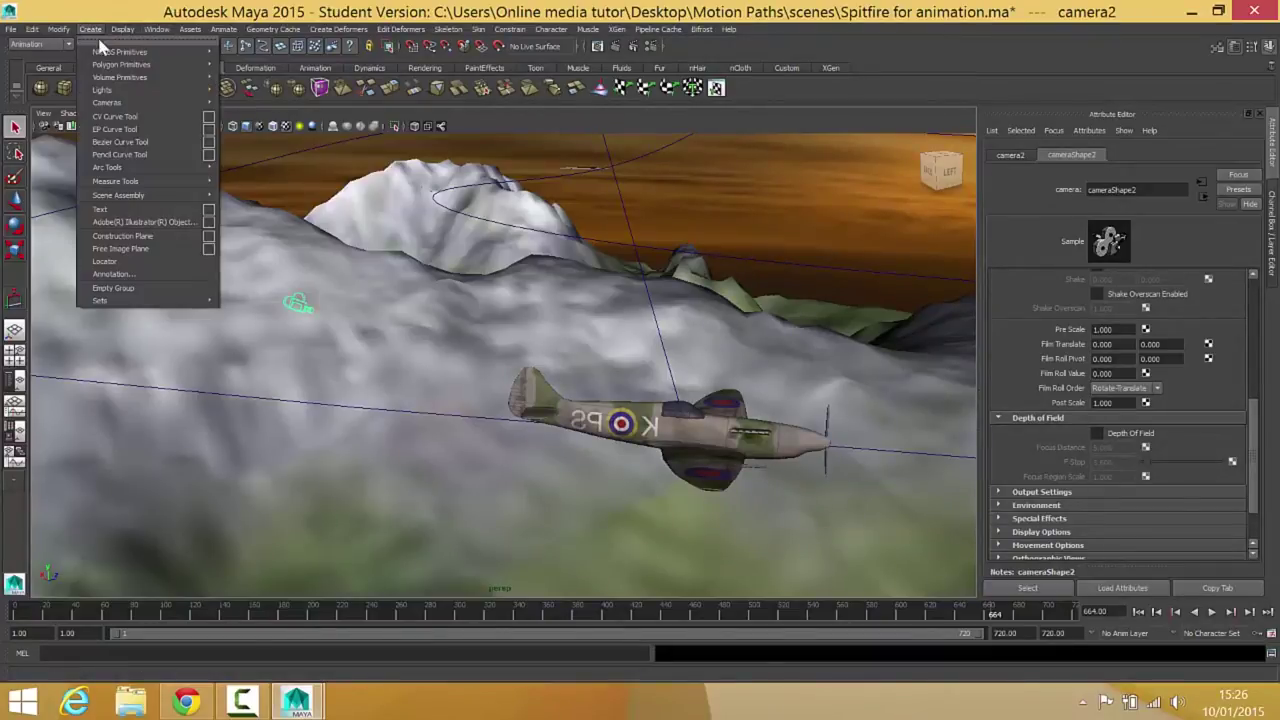
{"action": "mouse_move", "coordinate": [143, 185]}
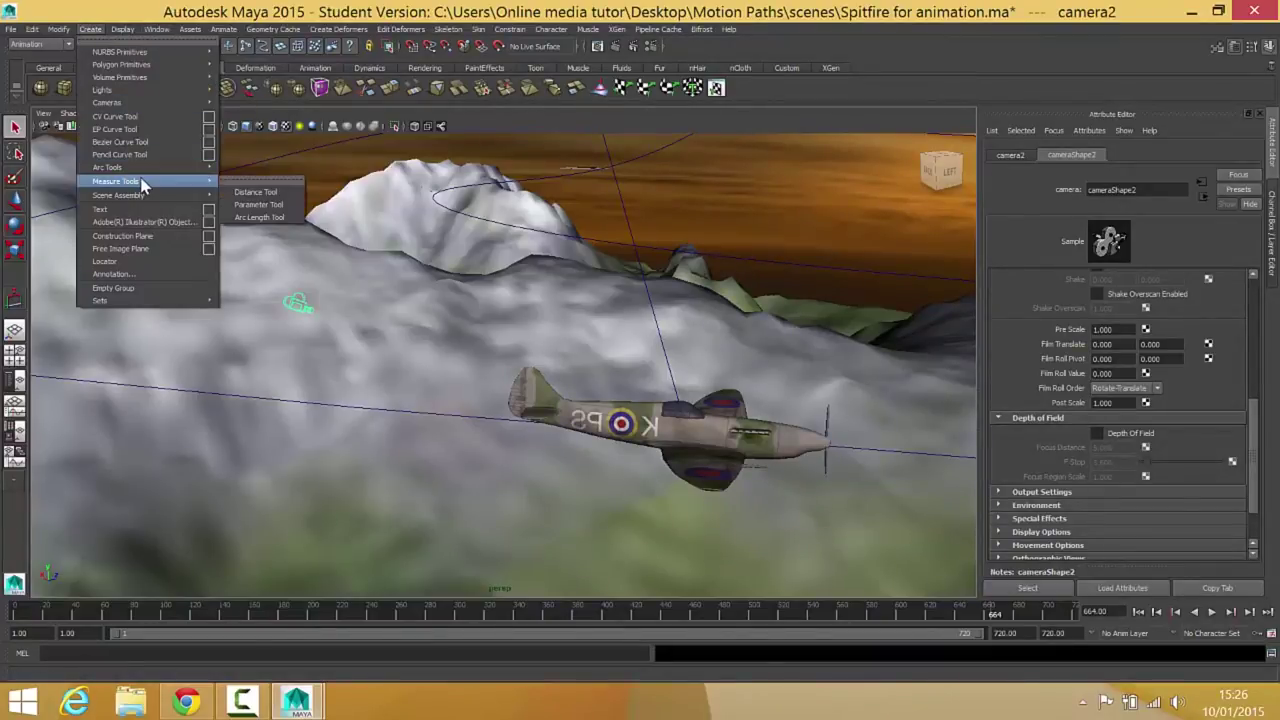
{"action": "left_click", "coordinate": [256, 192]}
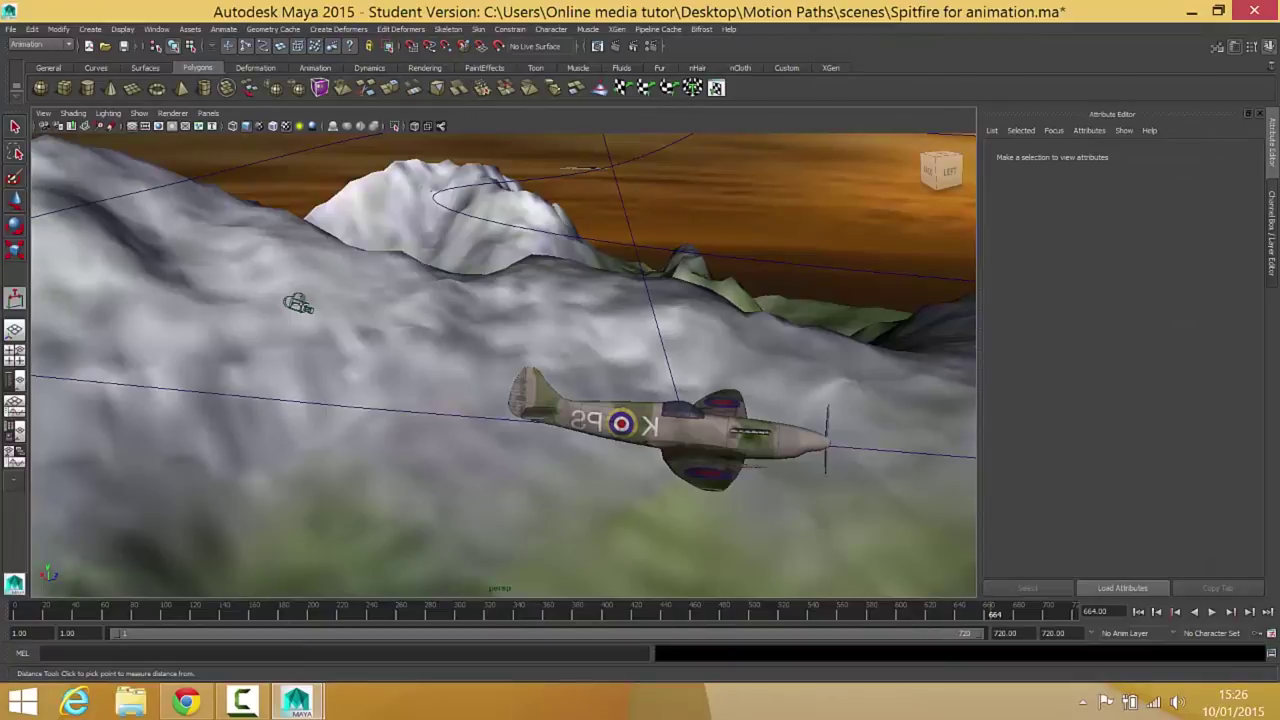
{"action": "left_click", "coordinate": [298, 305]}
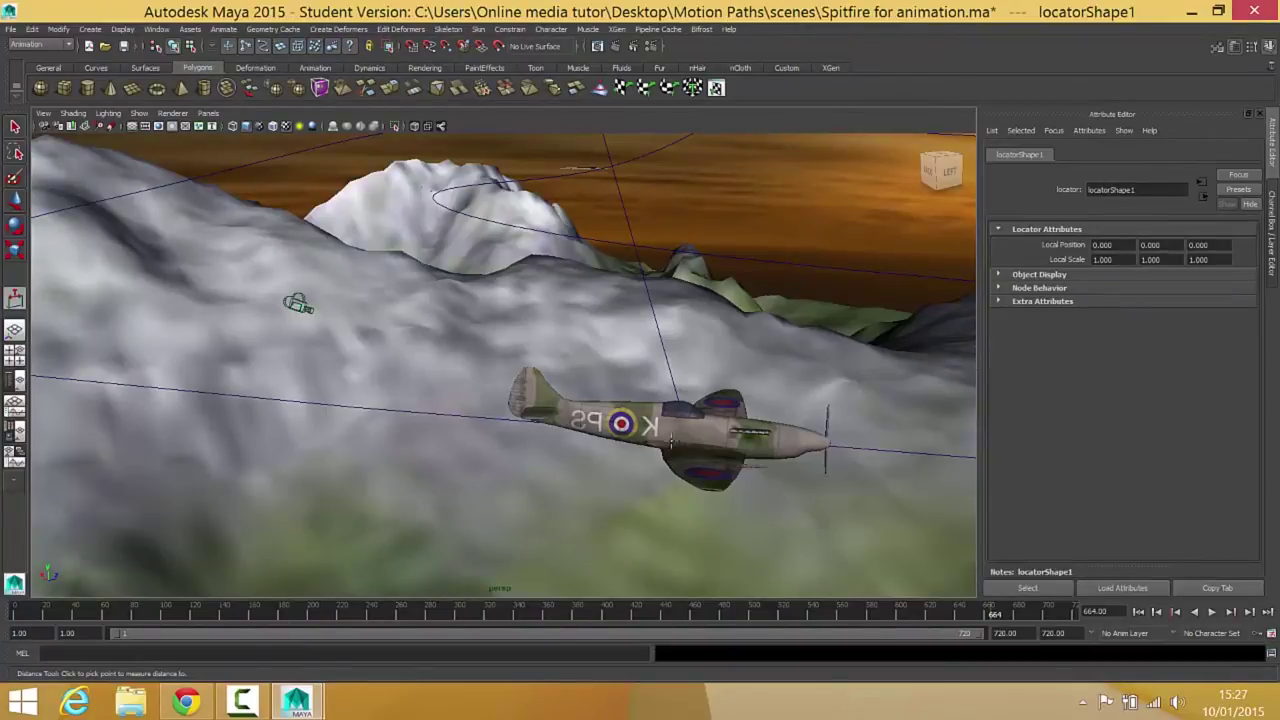
{"action": "left_click", "coordinate": [680, 435]}
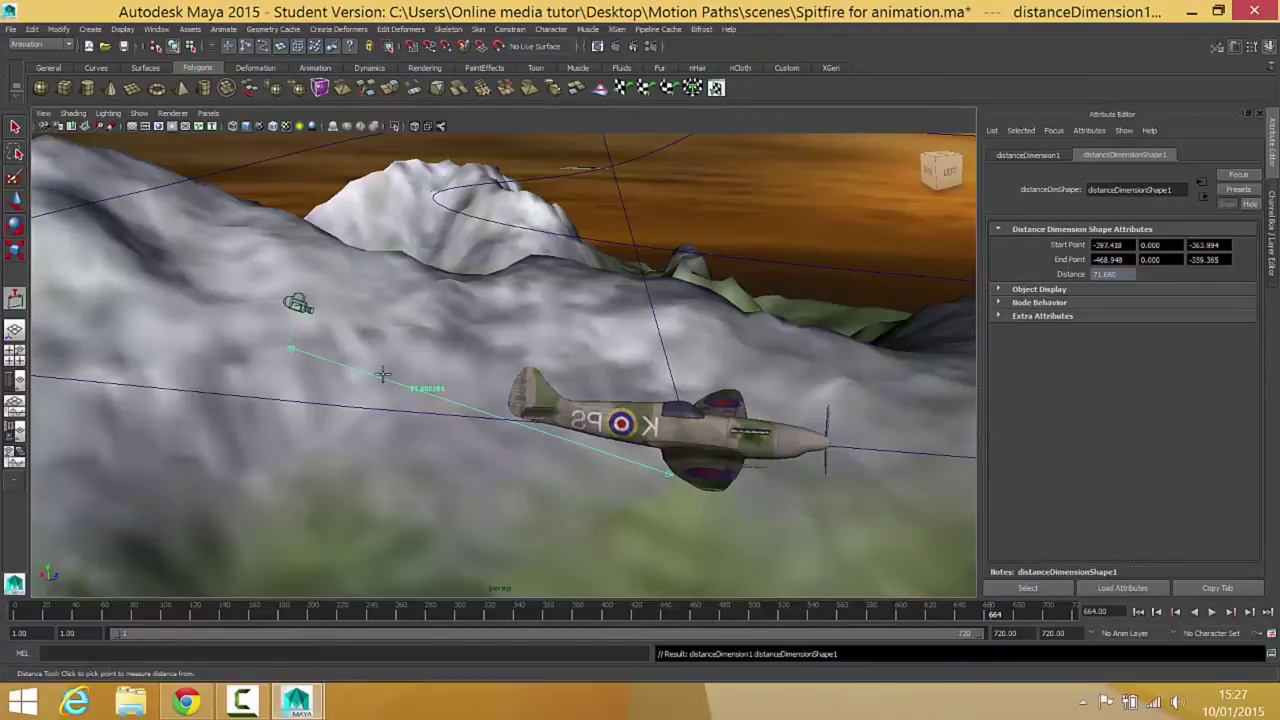
{"action": "left_click_drag", "start_coordinate": [455, 358], "coordinate": [400, 362], "text": "alt"}
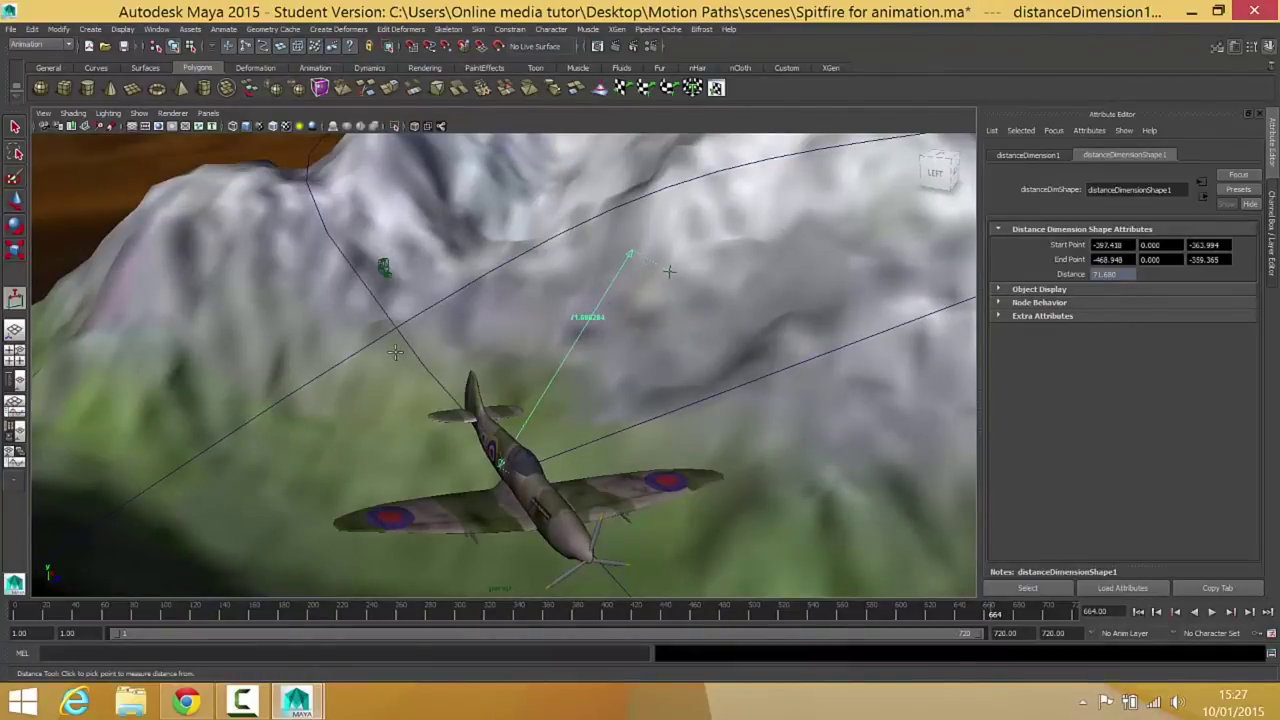
{"action": "left_click_drag", "start_coordinate": [413, 349], "coordinate": [503, 332], "text": "alt"}
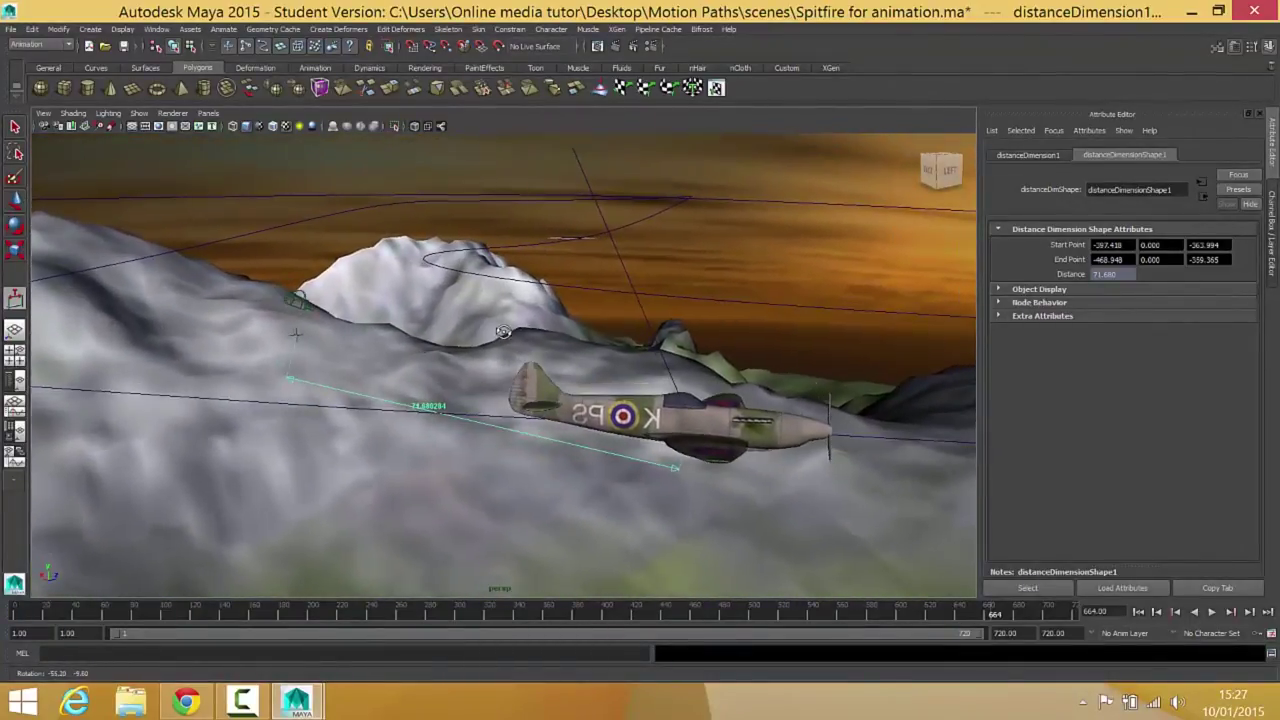
Open the Outliner and move it to the right of the viewport.
{"action": "left_click", "coordinate": [150, 31]}
{"action": "left_click", "coordinate": [152, 130]}
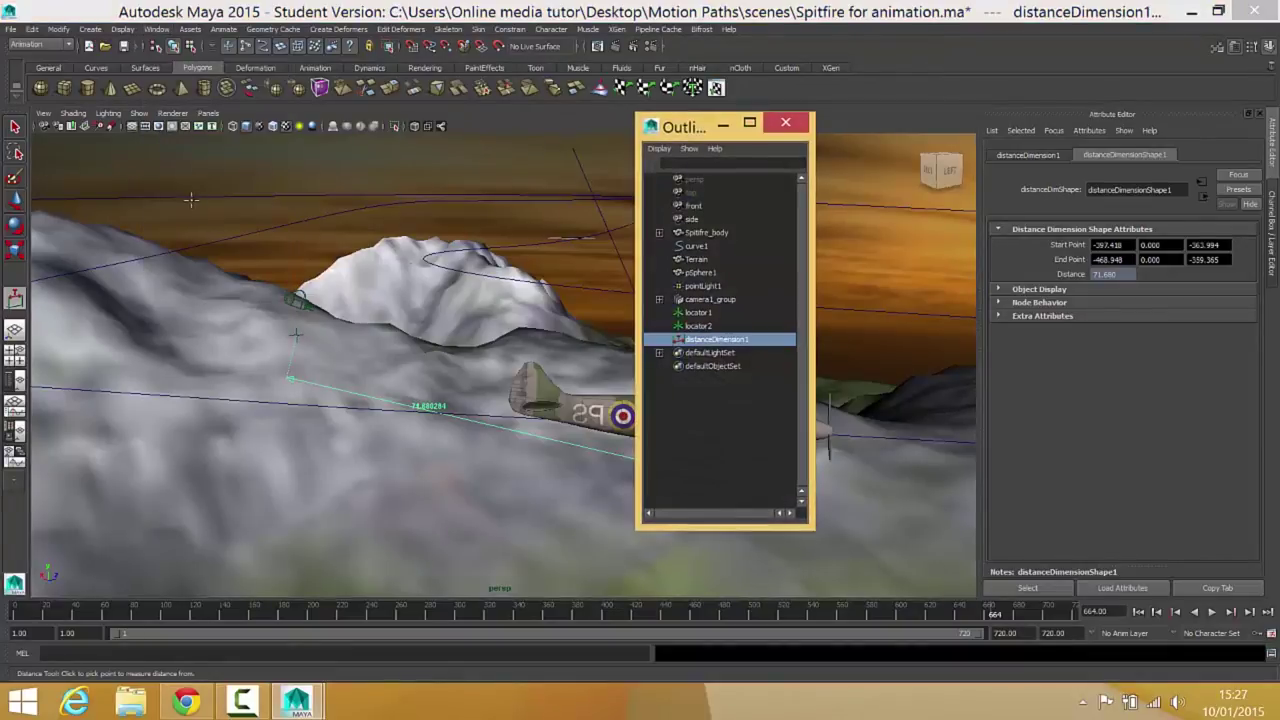
{"action": "left_click", "coordinate": [15, 127]}
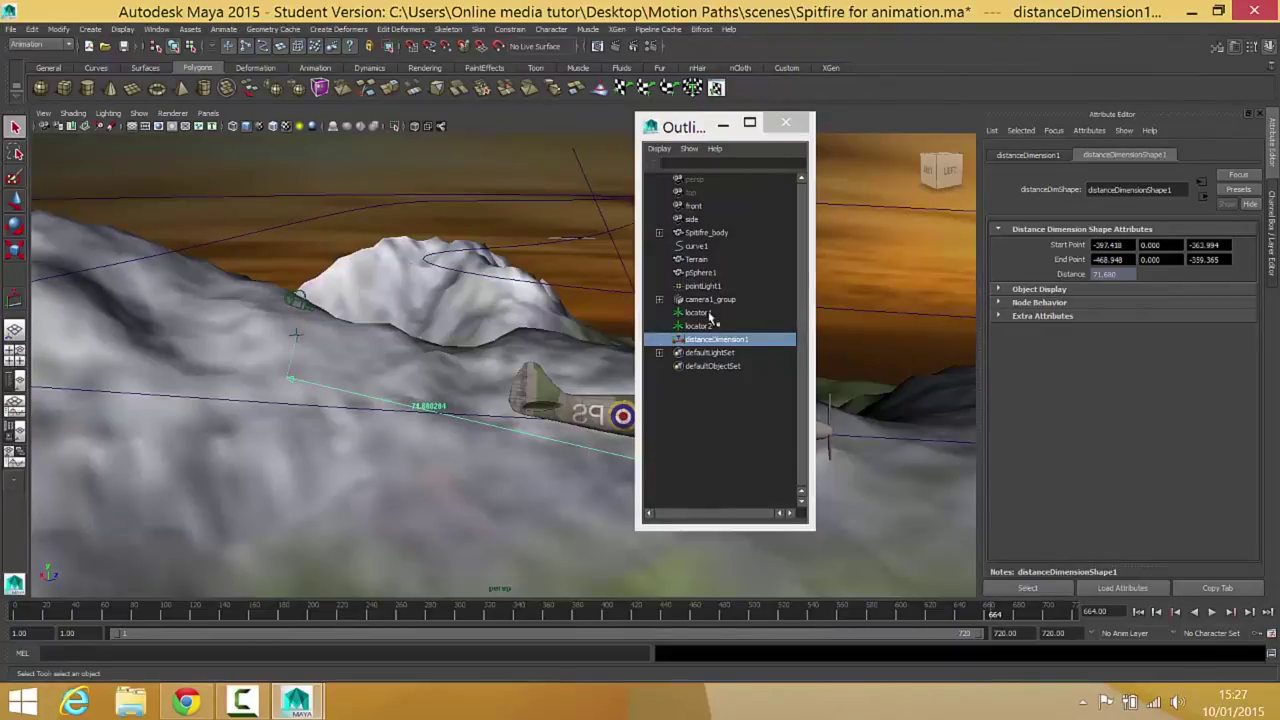
{"action": "left_click_drag", "start_coordinate": [695, 128], "coordinate": [896, 150]}
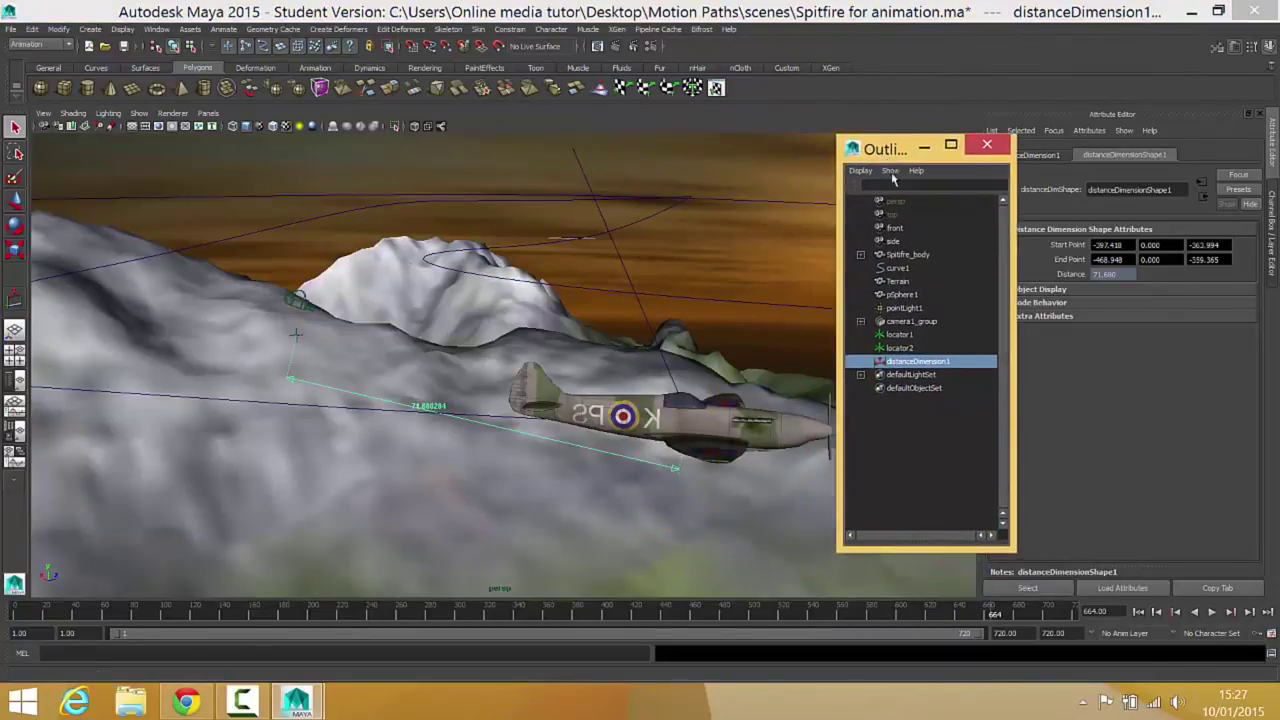
Select locator1 together with camera2.
{"action": "left_click", "coordinate": [905, 334]}
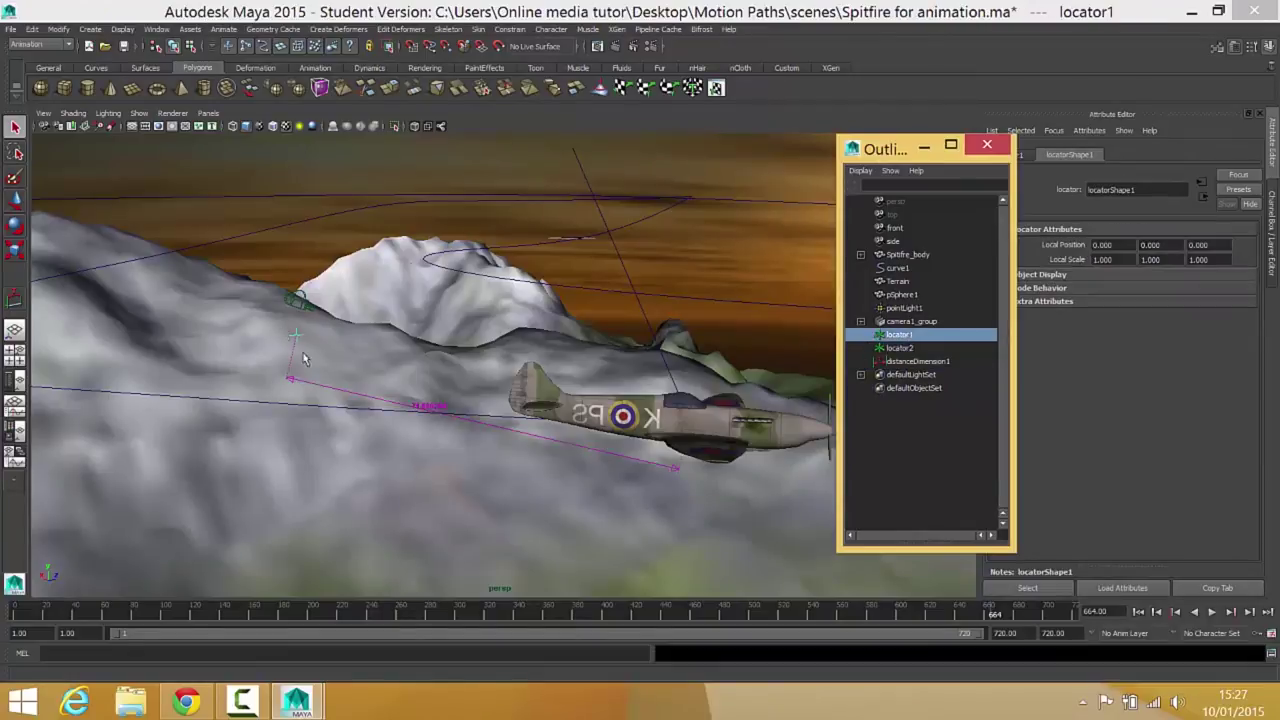
{"action": "left_click", "coordinate": [897, 349]}
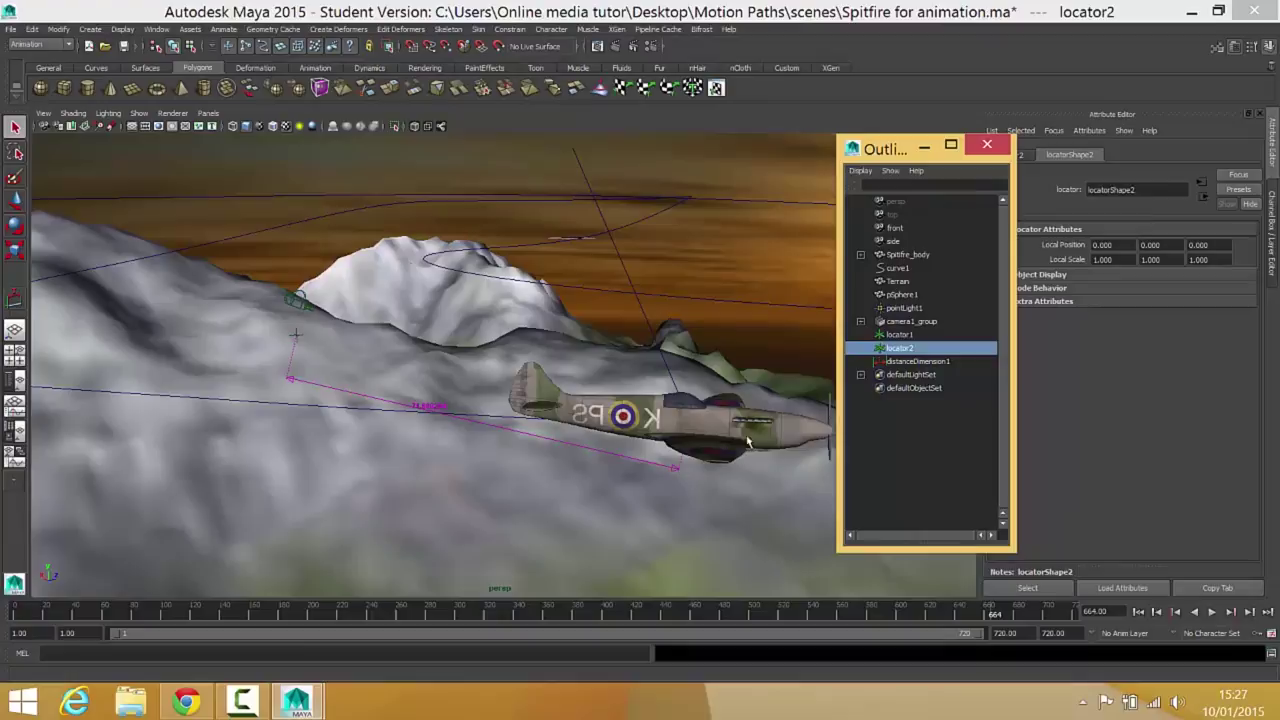
{"action": "left_click", "coordinate": [904, 336]}
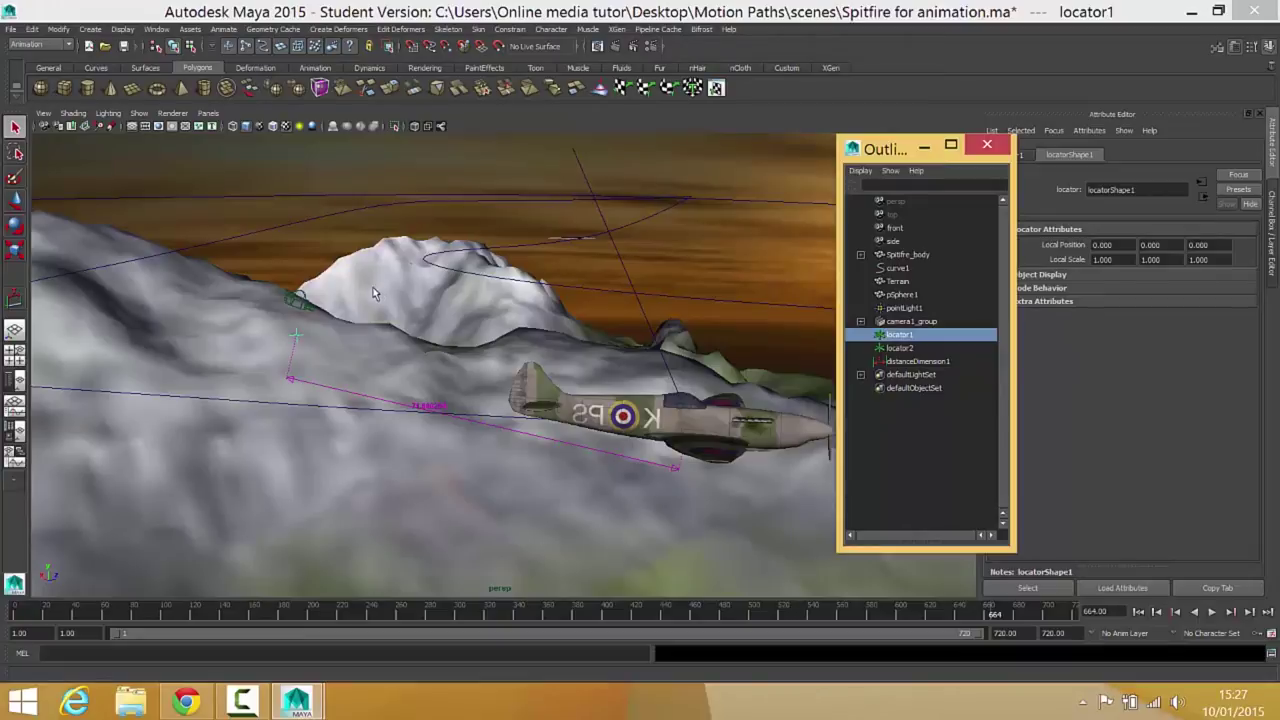
{"action": "left_click", "coordinate": [305, 306]}
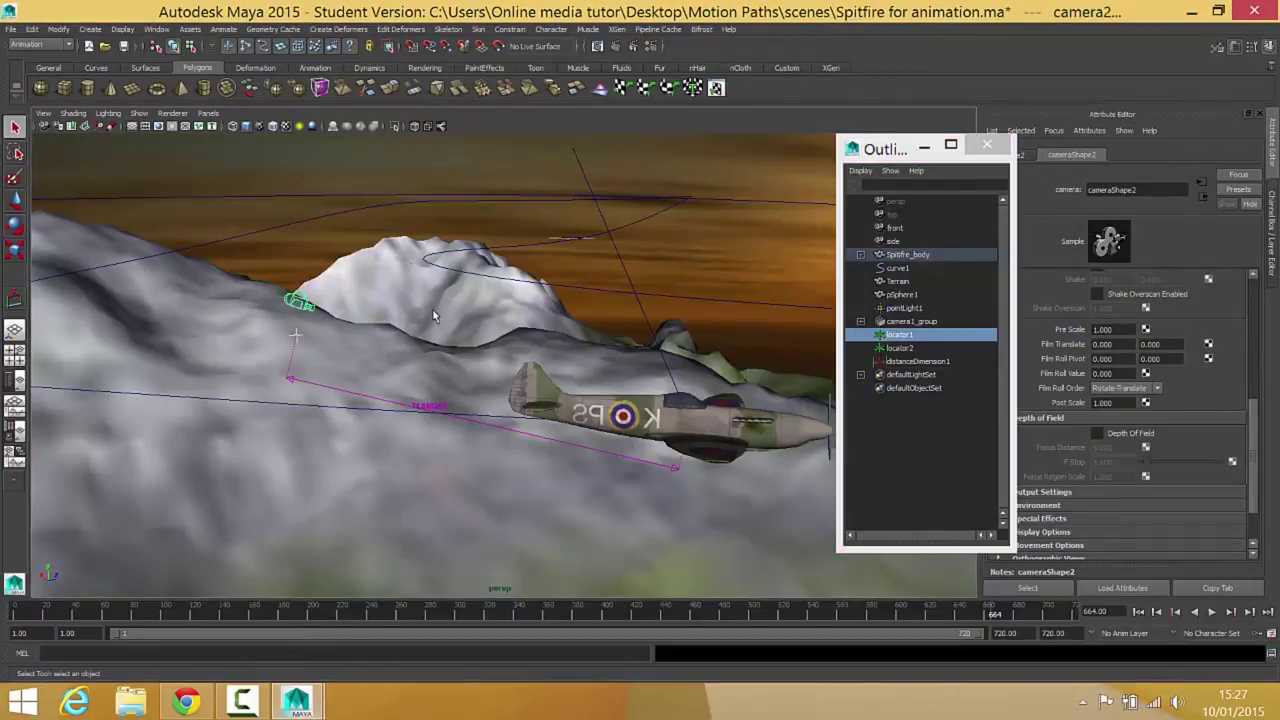
Parent locator1 under camera2, expand Spitfire_body and camera2, and show locator1's channels.
{"action": "key", "text": "p"}
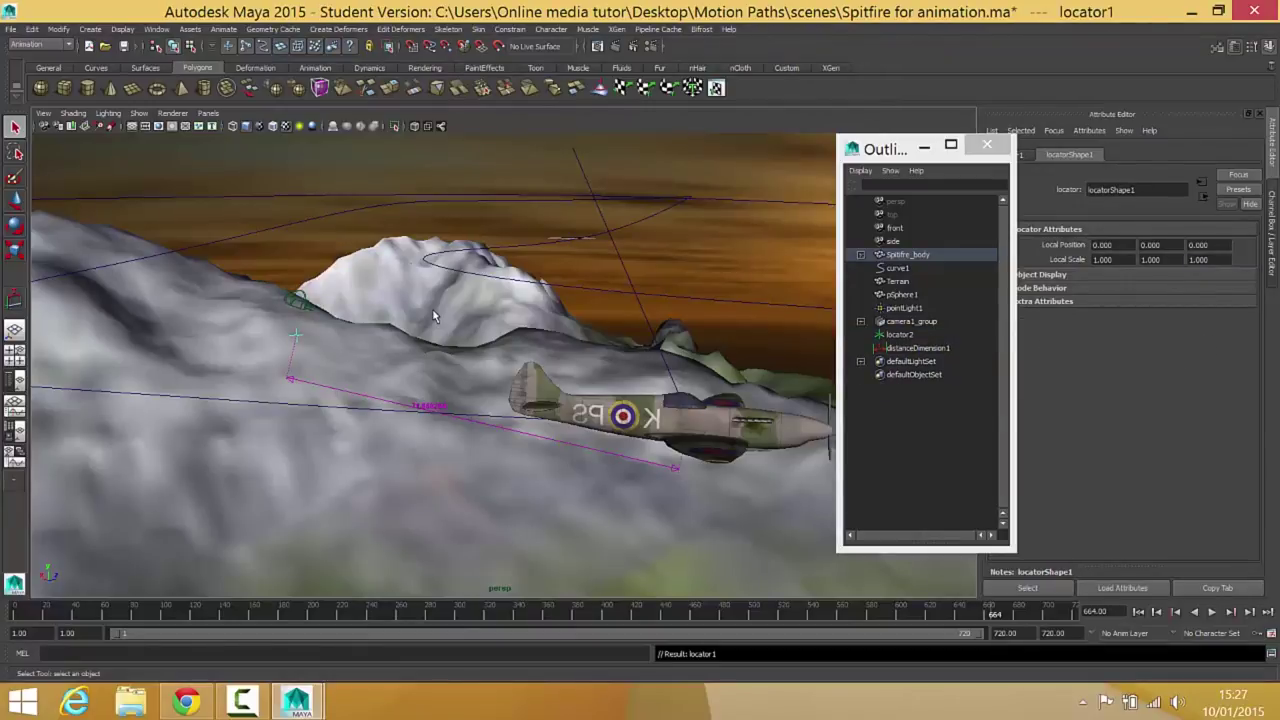
{"action": "left_click", "coordinate": [860, 255]}
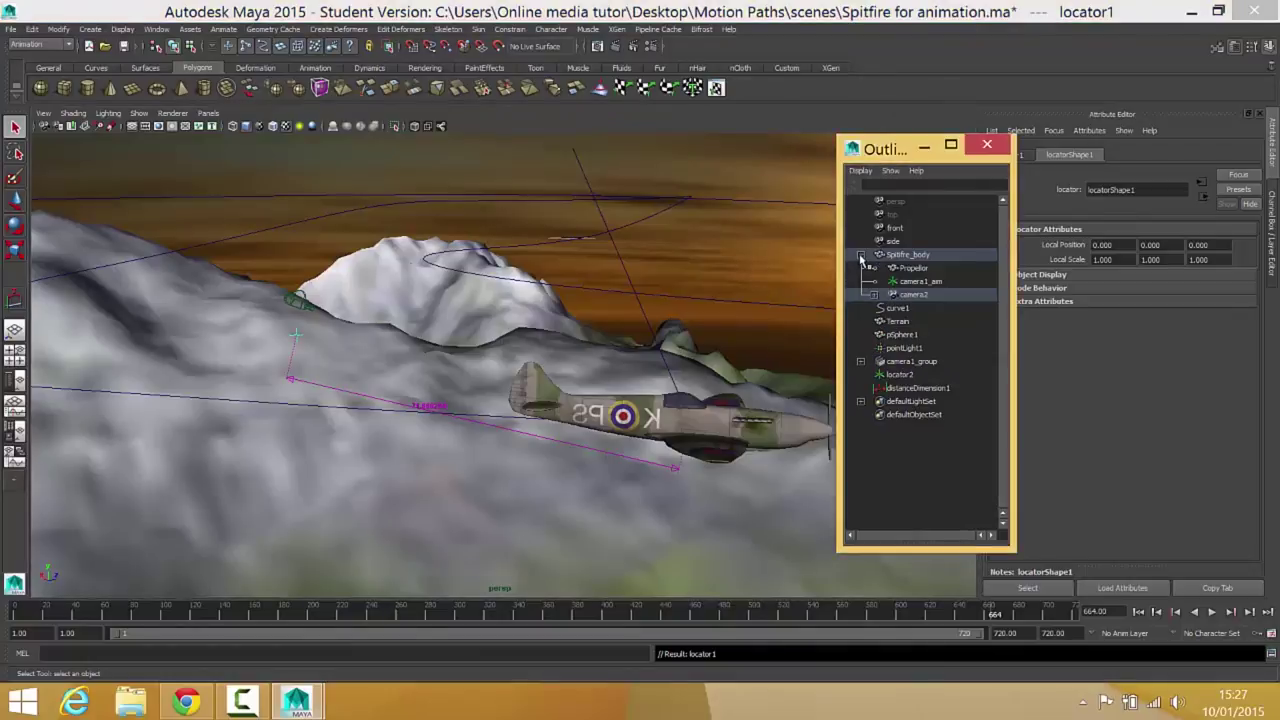
{"action": "left_click", "coordinate": [875, 295]}
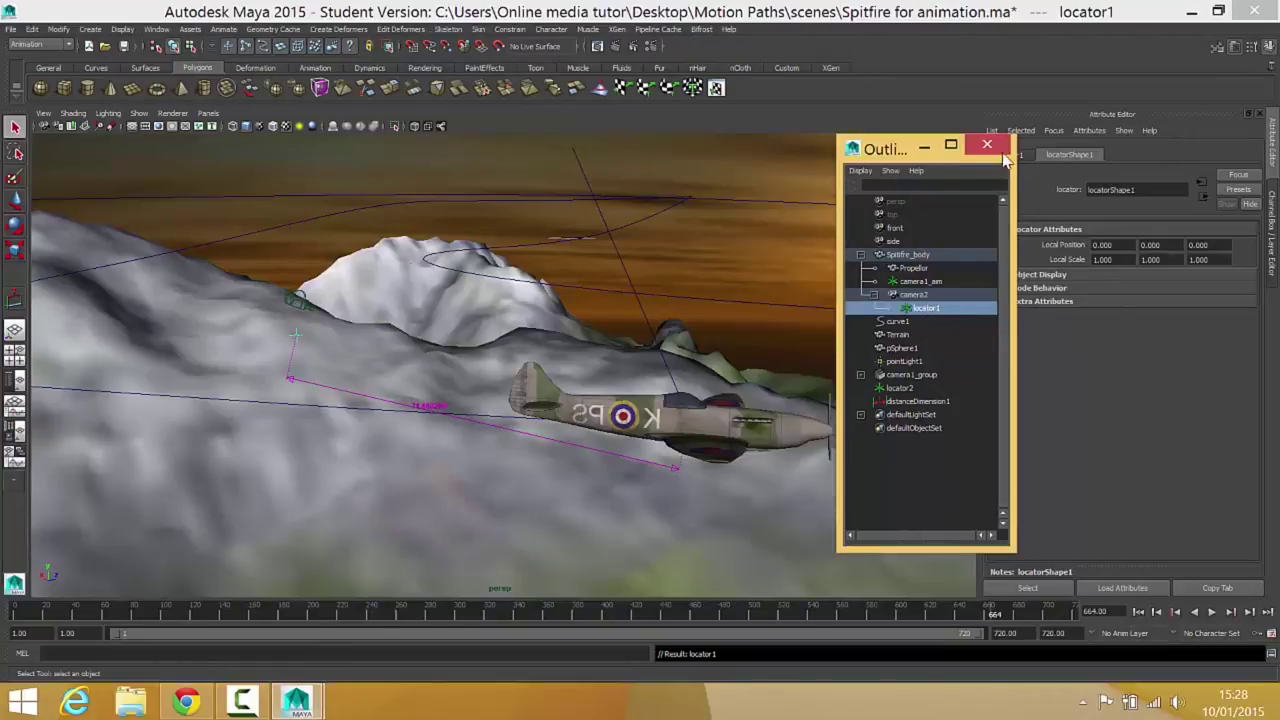
{"action": "left_click", "coordinate": [1274, 232]}
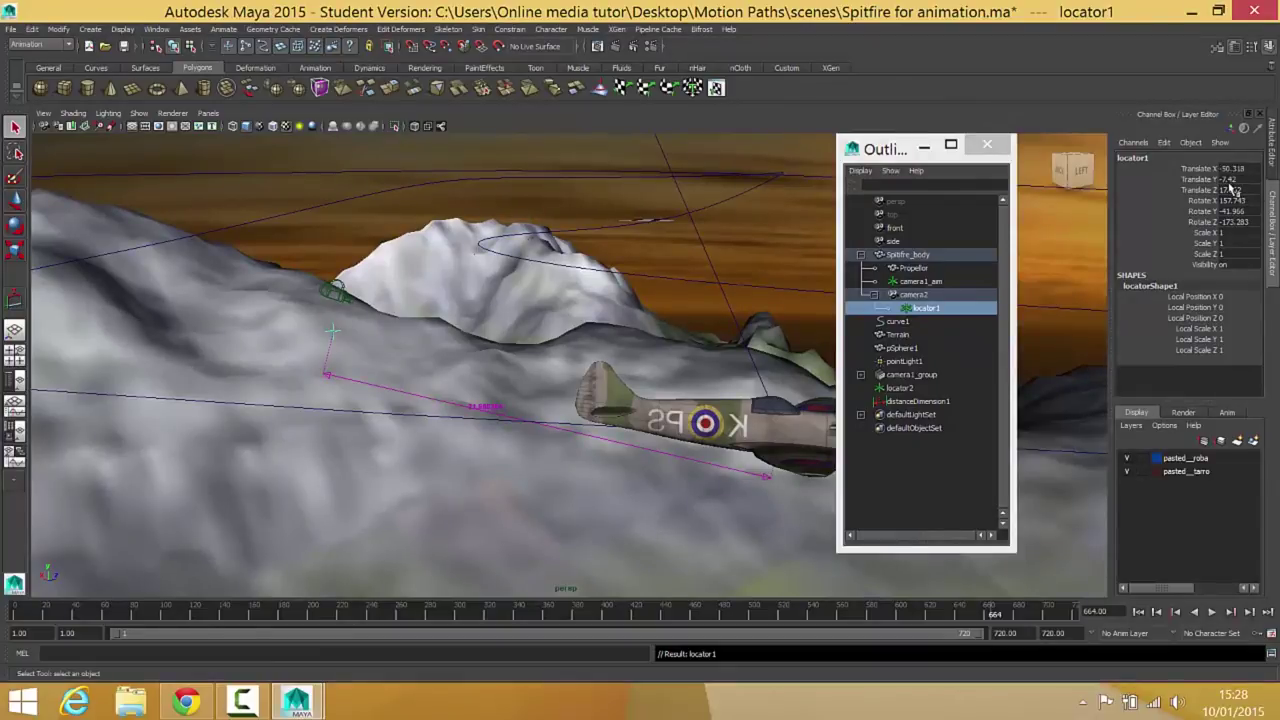
Set locator1's Translate X, Y and Z to 0, placing it on camera2.
{"action": "mouse_move", "coordinate": [1232, 168]}
{"action": "left_mouse_down"}
{"action": "mouse_move", "coordinate": [1238, 192]}
{"action": "mouse_move", "coordinate": [1234, 179]}
{"action": "left_mouse_up"}
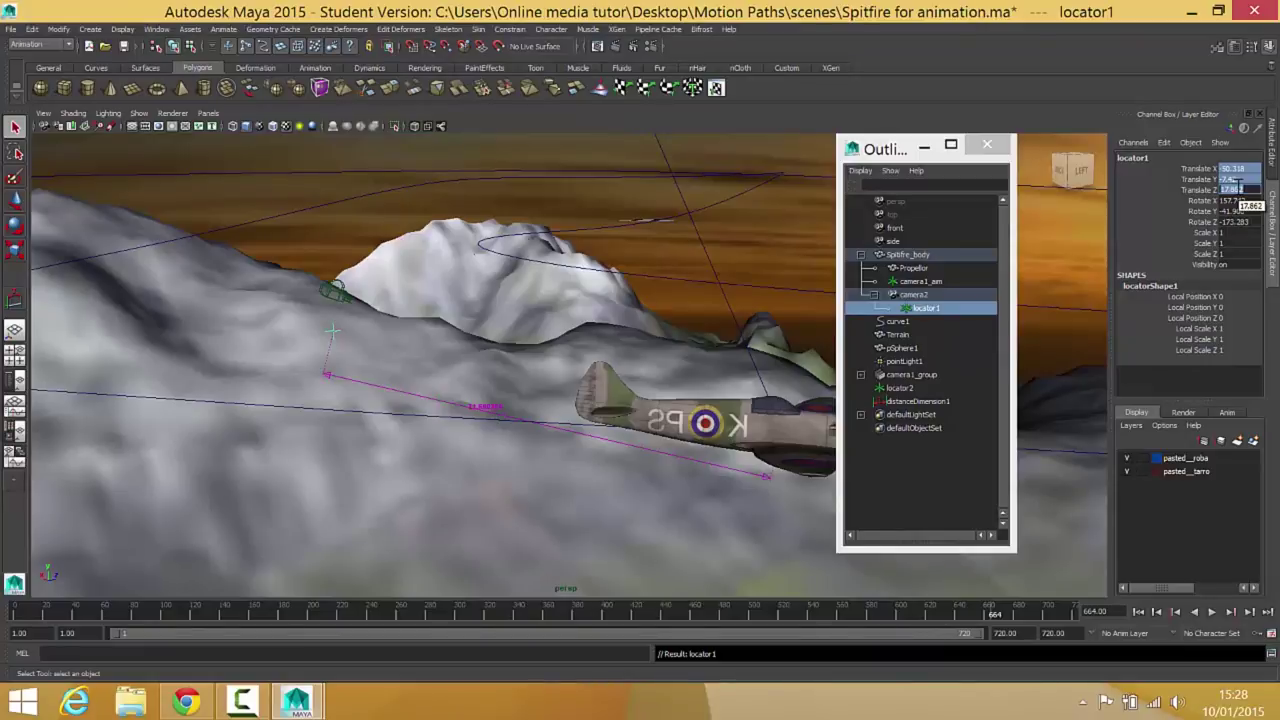
{"action": "type", "text": "0"}
{"action": "key", "text": "Return"}
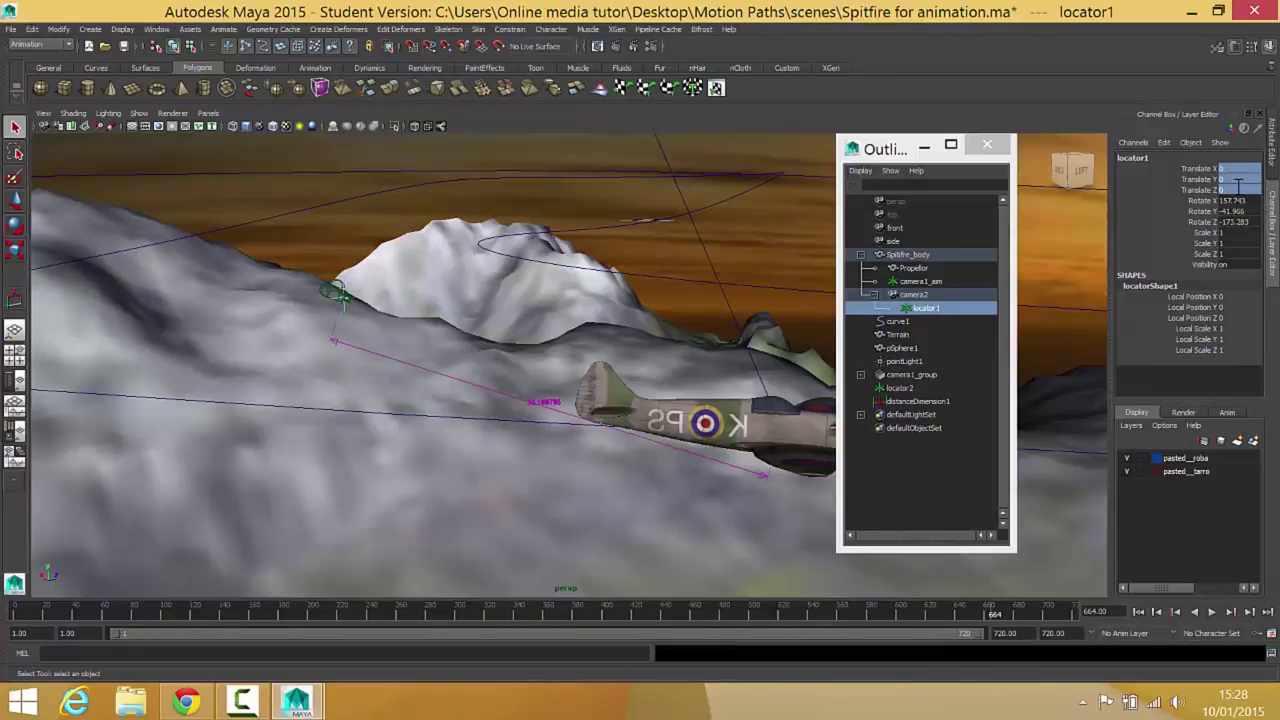
{"action": "mouse_move", "coordinate": [444, 290]}
{"action": "left_mouse_down", "text": "alt"}
{"action": "mouse_move", "coordinate": [410, 290]}
{"action": "mouse_move", "coordinate": [458, 292]}
{"action": "left_mouse_up", "text": "alt"}
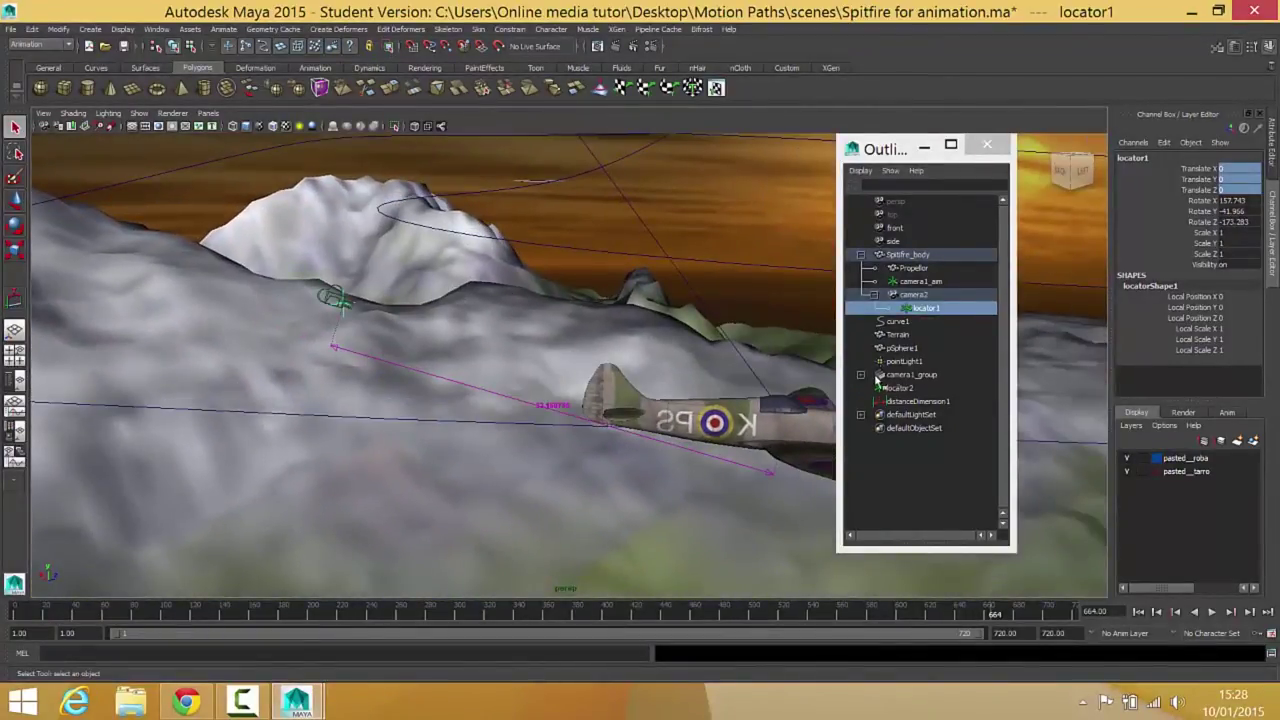
Parent locator2 under Spitfire_body.
{"action": "left_click", "coordinate": [899, 389]}
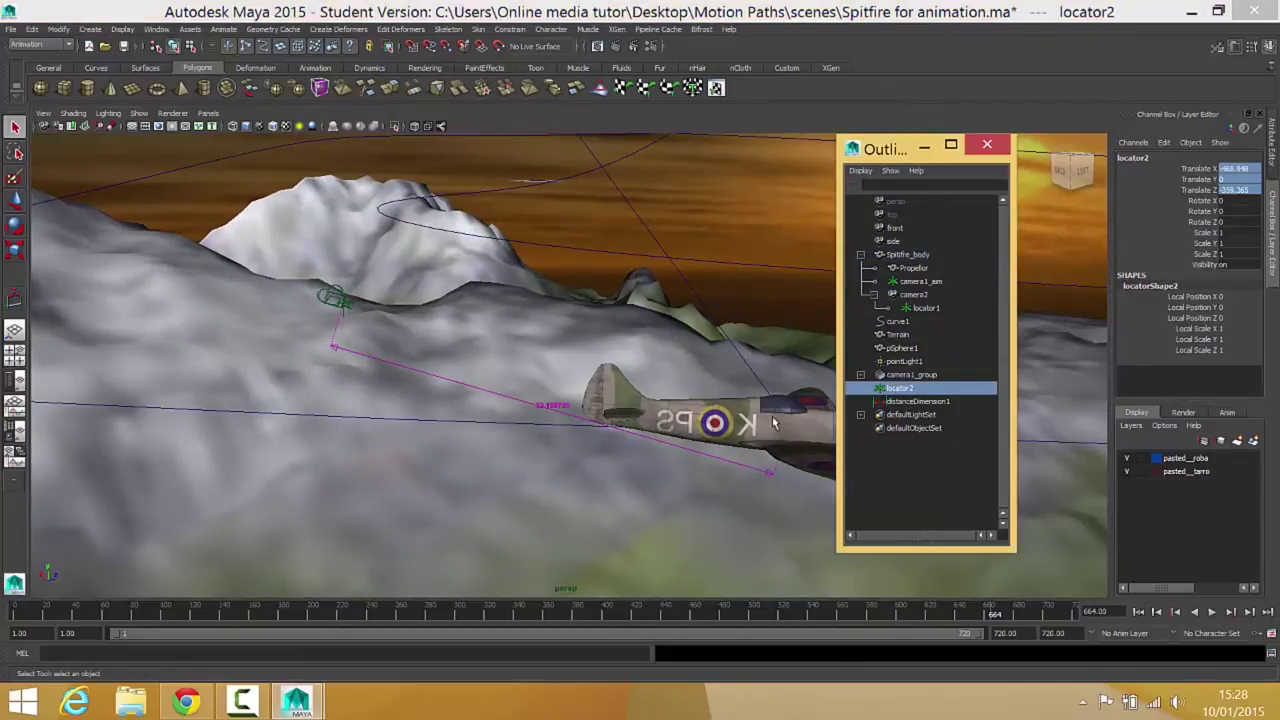
{"action": "left_click", "coordinate": [740, 428]}
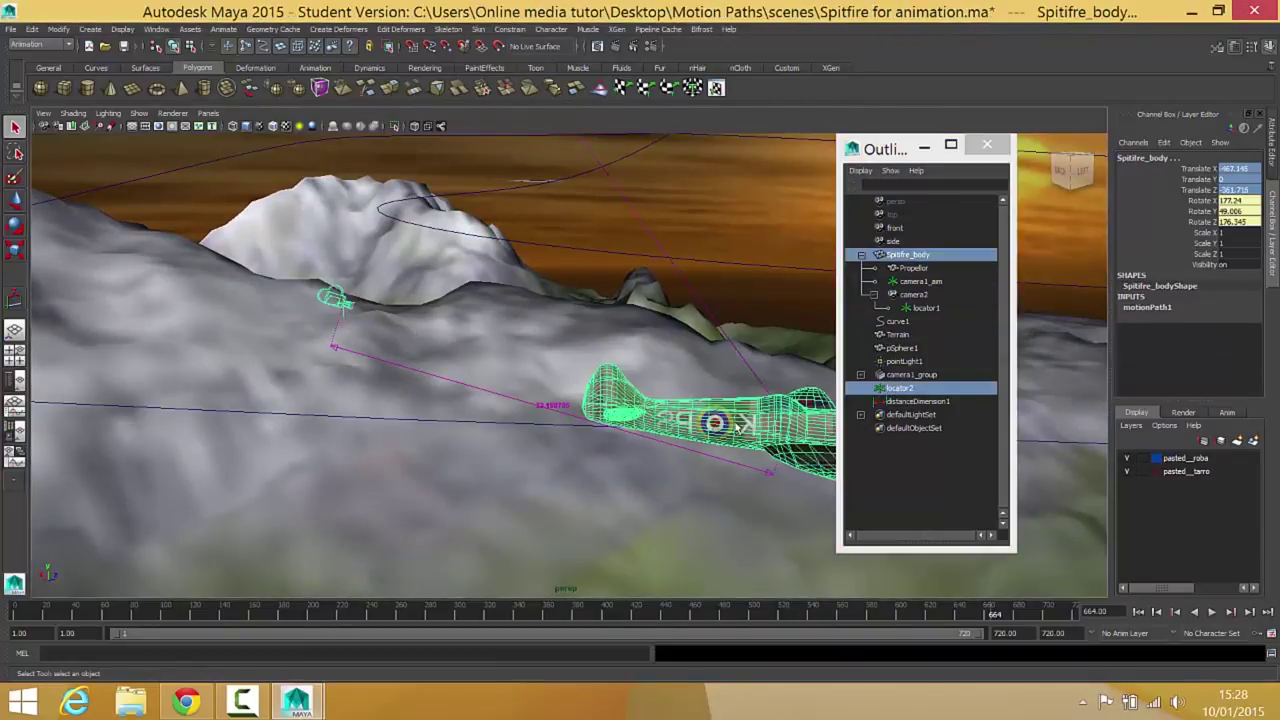
{"action": "key", "text": "p"}
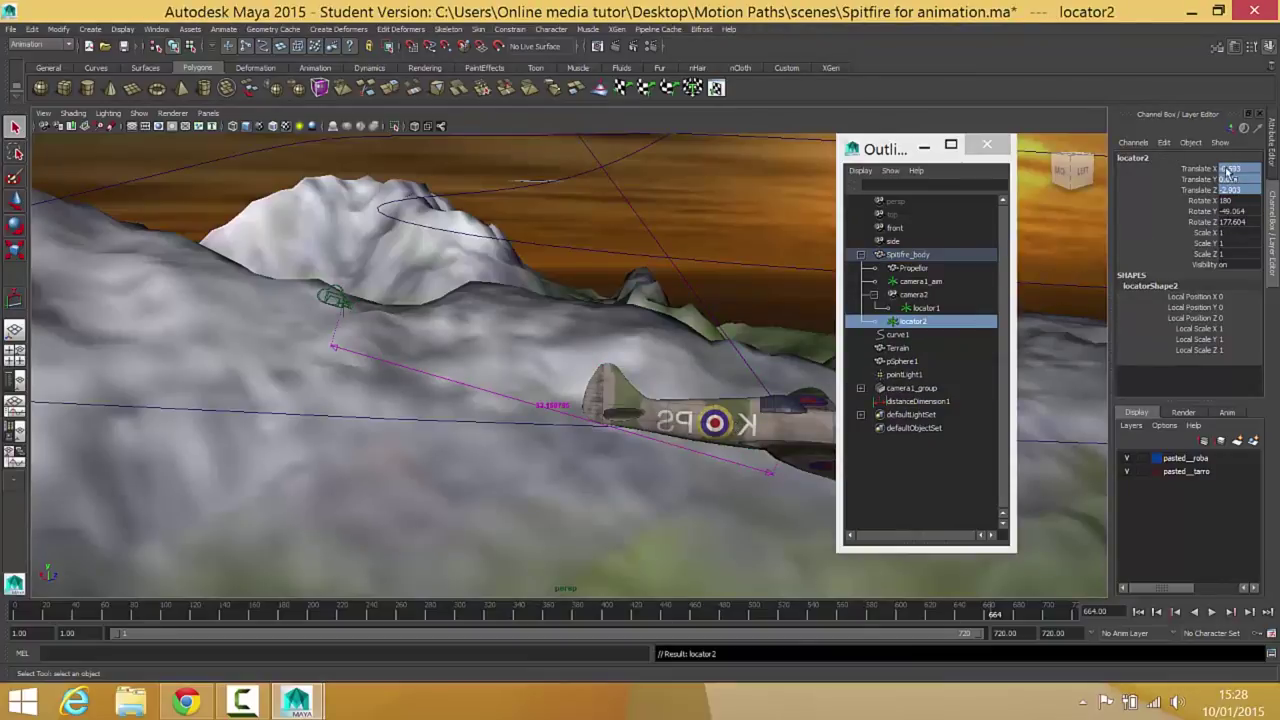
Set locator2's Translate X, Y and Z to 0 so it sits on the plane.
{"action": "left_click_drag", "start_coordinate": [1228, 170], "coordinate": [1249, 193]}
{"action": "type", "text": "0"}
{"action": "key", "text": "Return"}
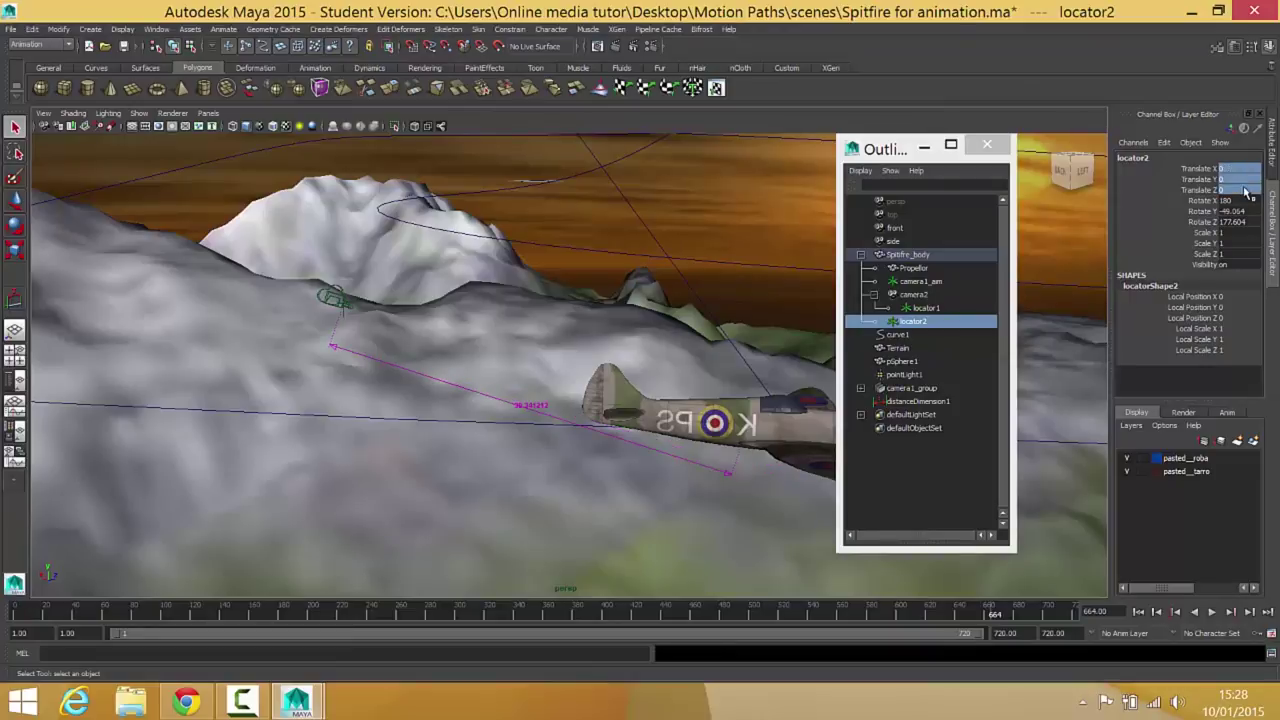